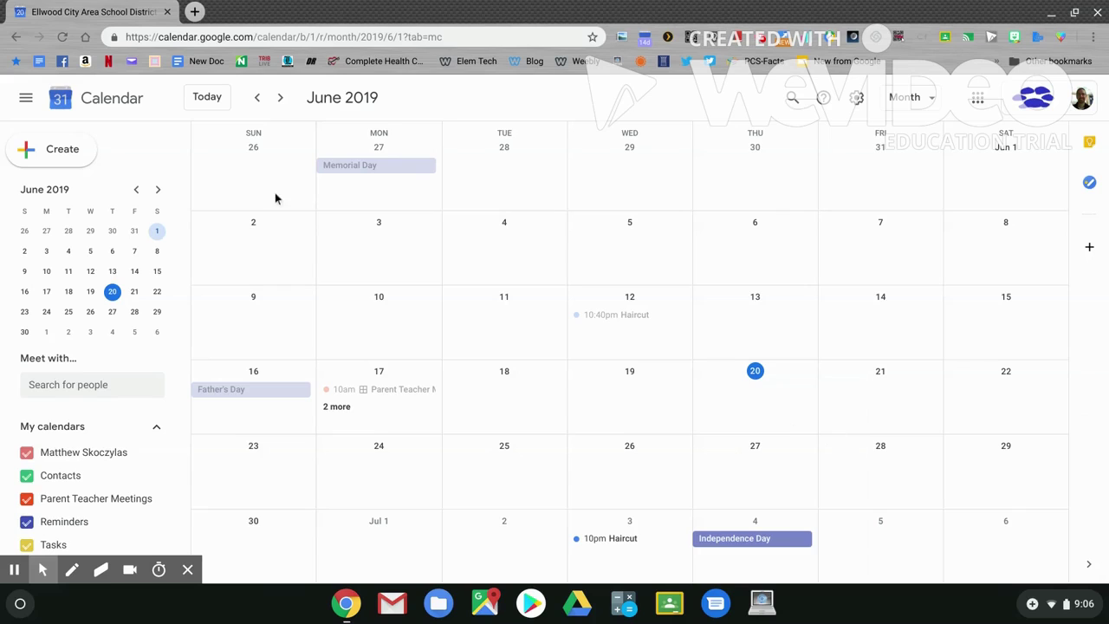
Step: Start a new event titled "Meeting" and assign it to the Parent Teacher Meetings calendar
click(63, 151)
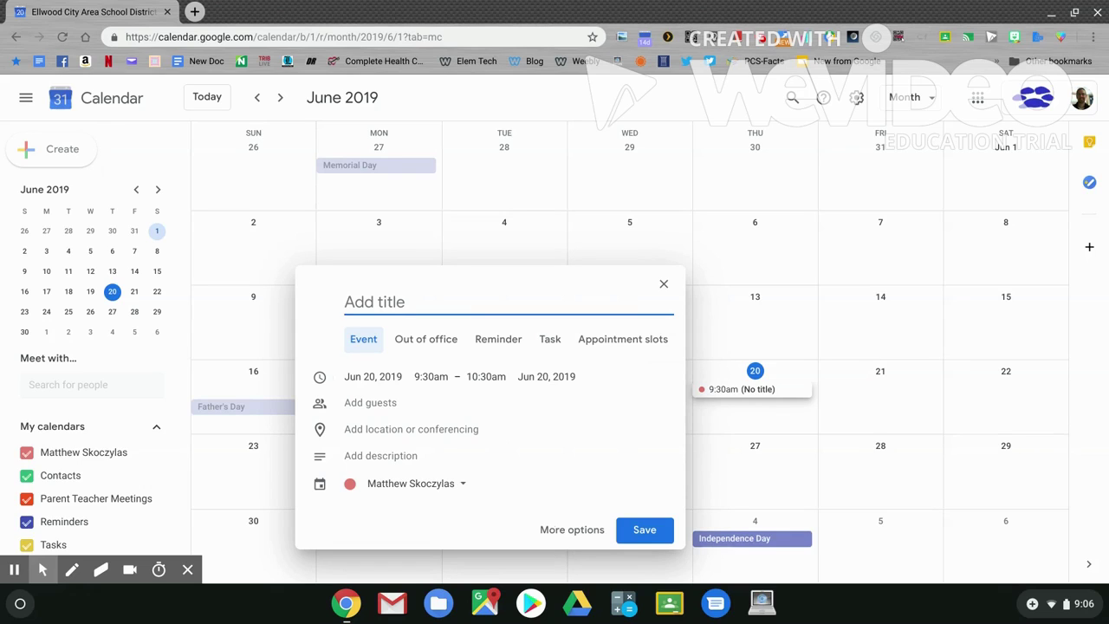
text(Meeting)
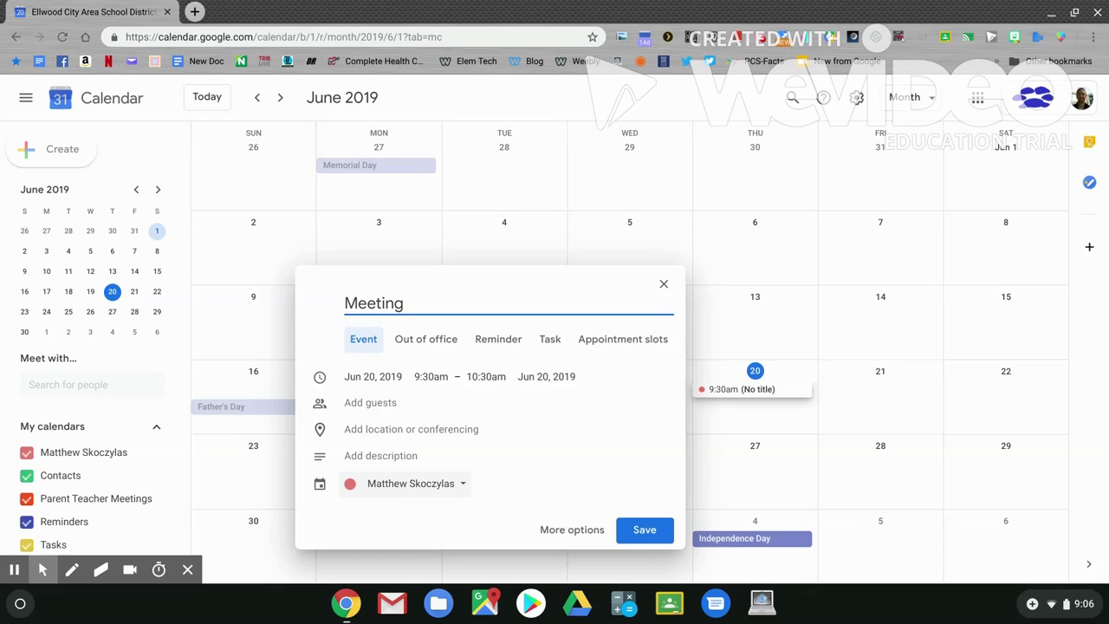
click(386, 487)
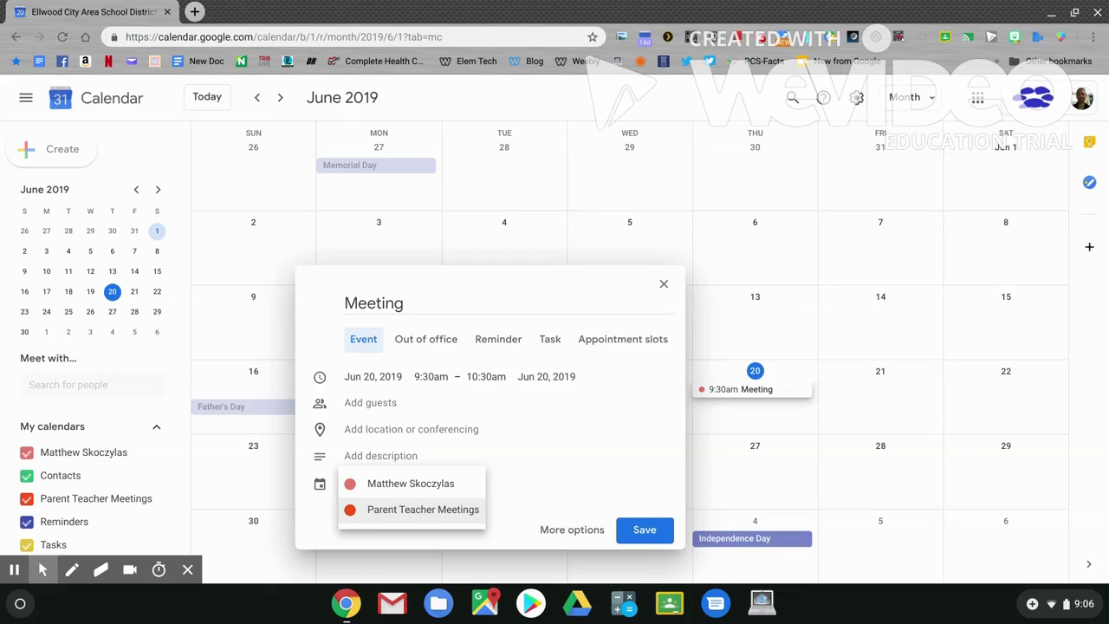
click(397, 510)
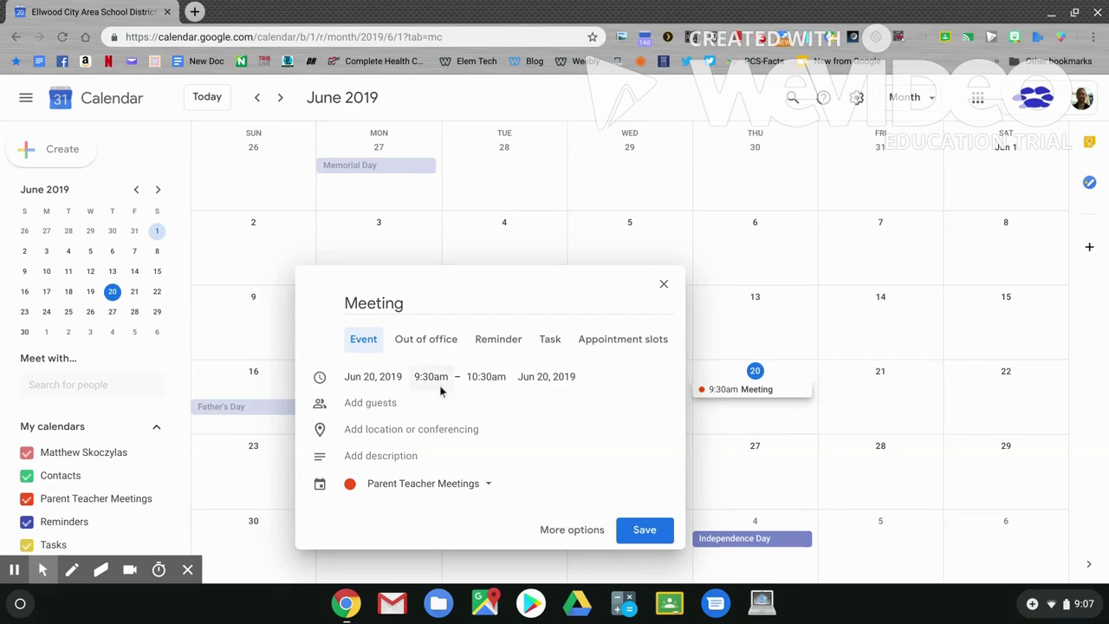
Step: Find "finch" in the directory and add the finch robot account as a guest of the meeting
click(387, 403)
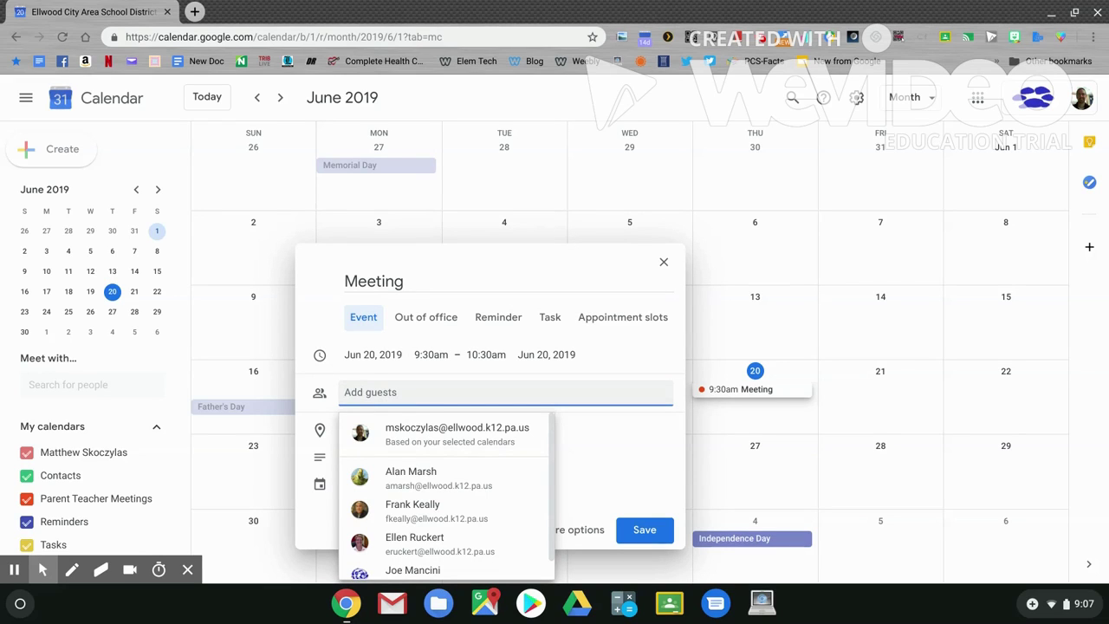
text(finch)
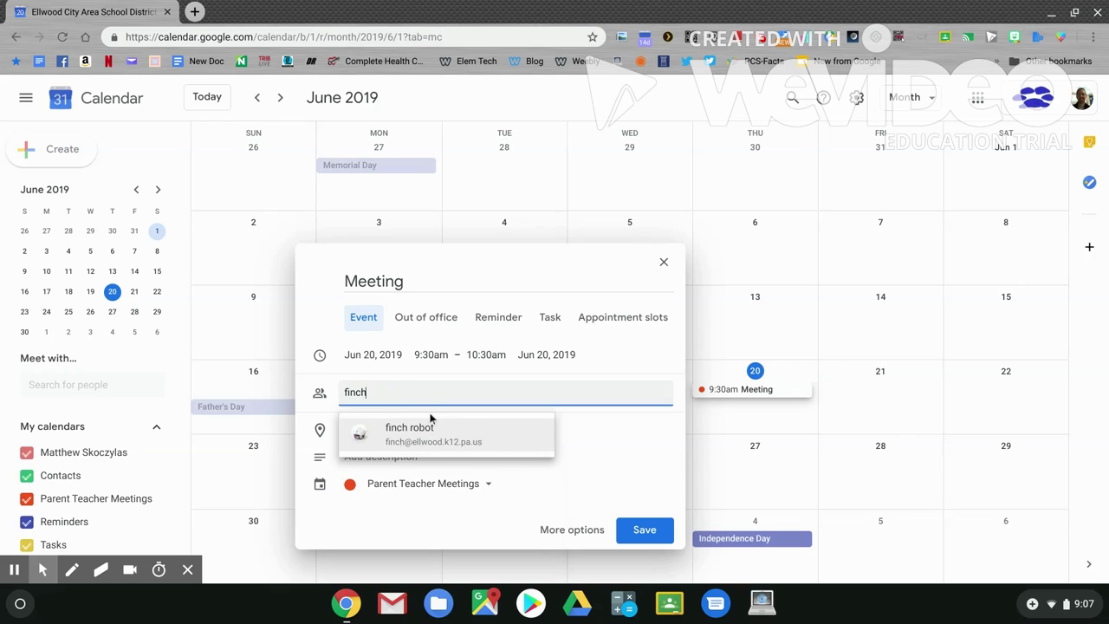
click(444, 438)
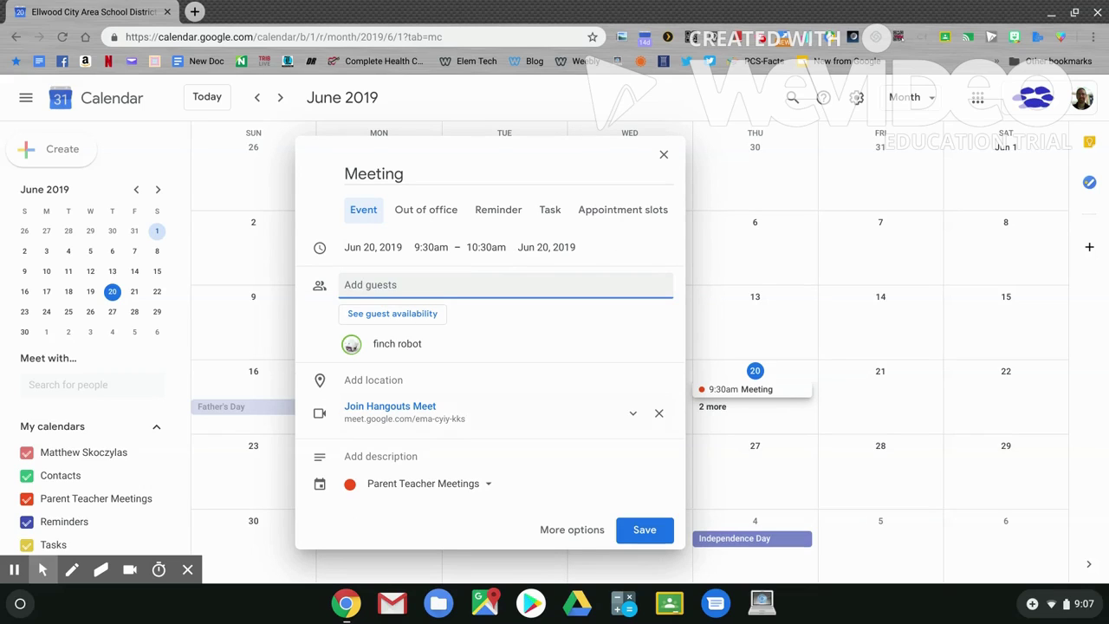
Step: Check the guest's availability on June 20 and move the meeting to the free 2:00–3:00pm slot
click(404, 319)
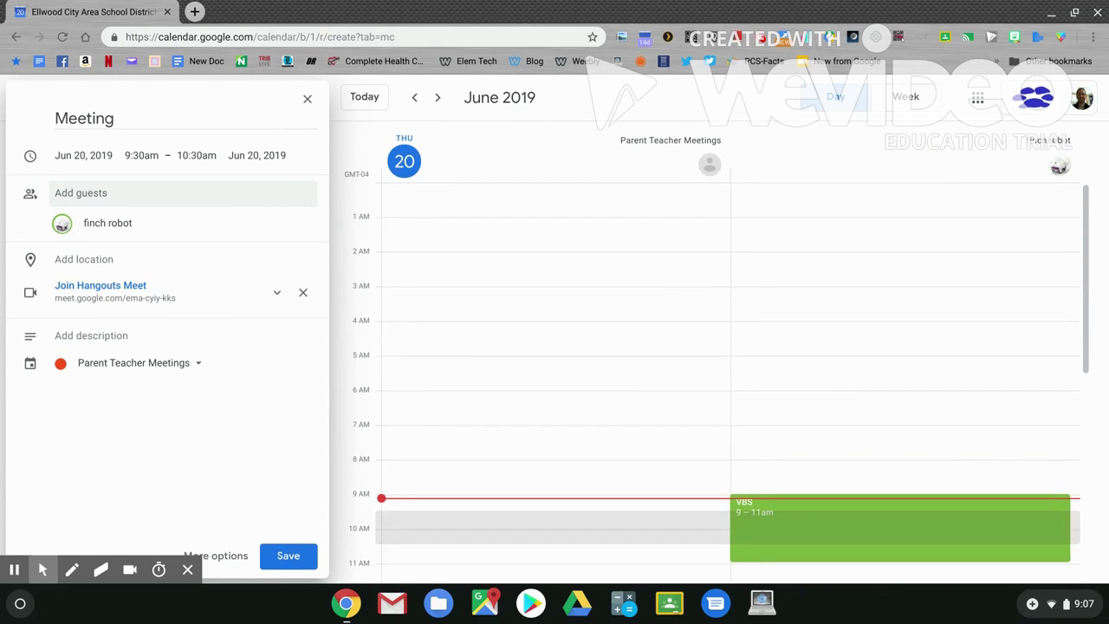
scroll(837, 286, down, 4)
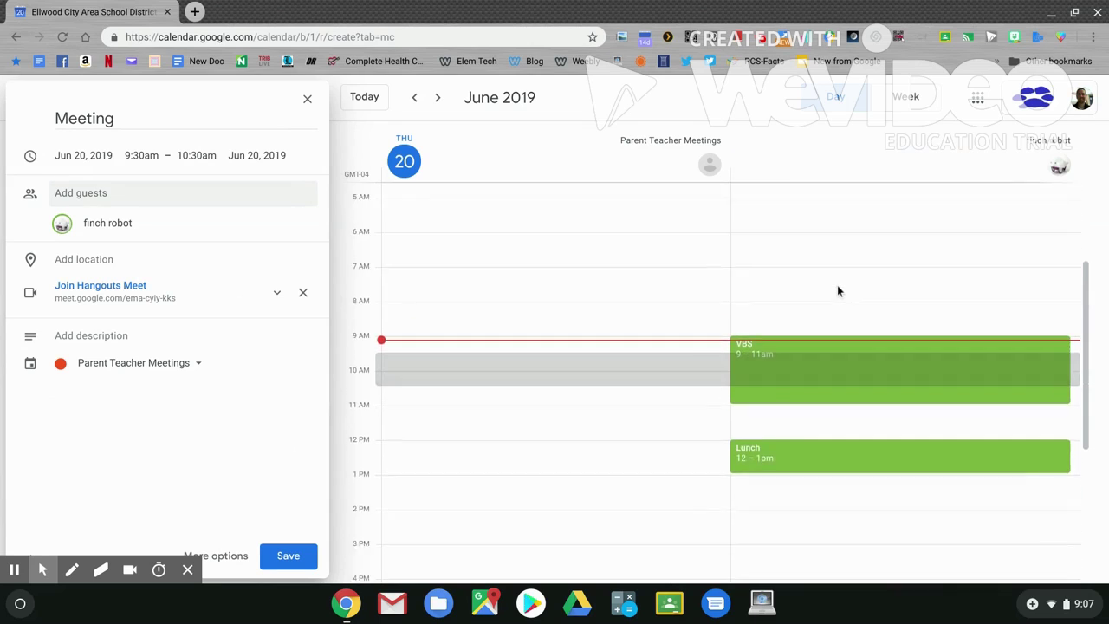
scroll(837, 286, down, 1)
mouse_move(826, 345)
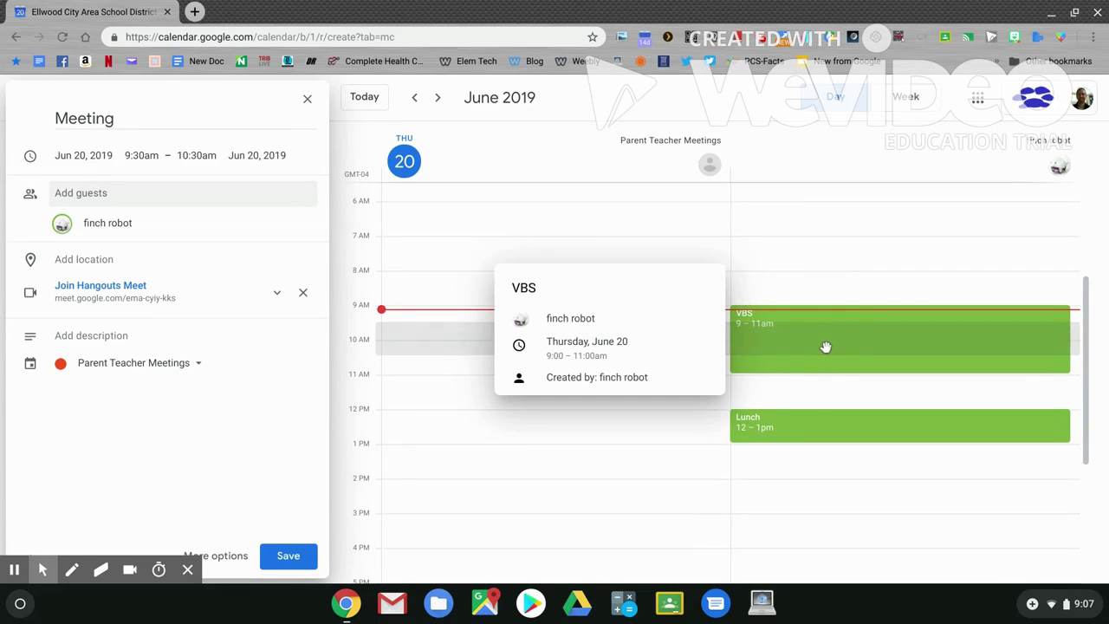
mouse_move(815, 417)
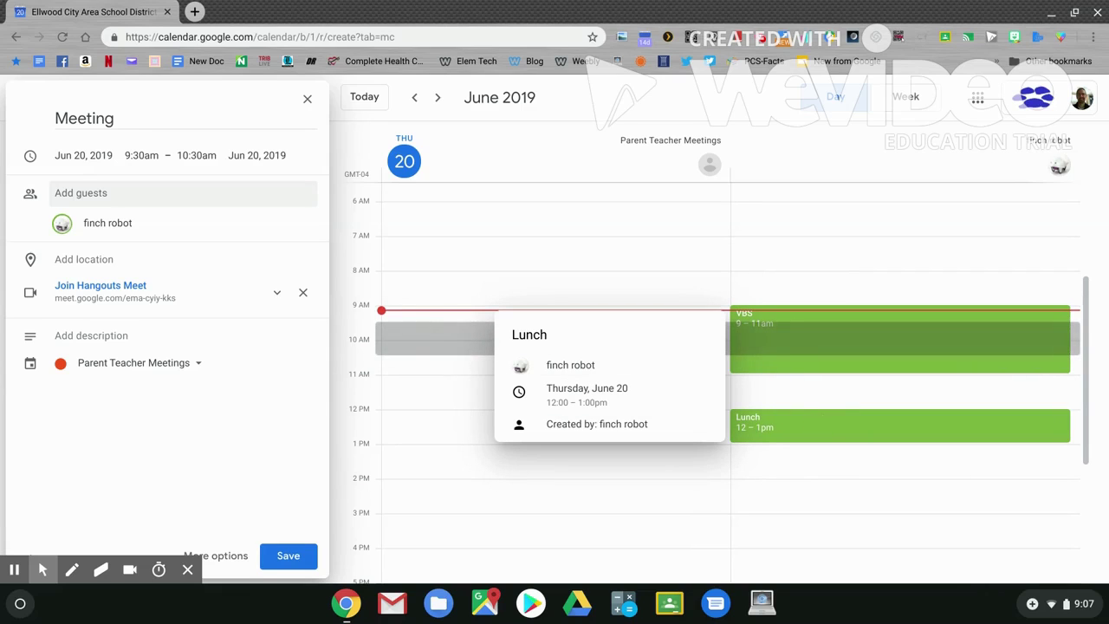
scroll(728, 364, down, 2)
click(791, 402)
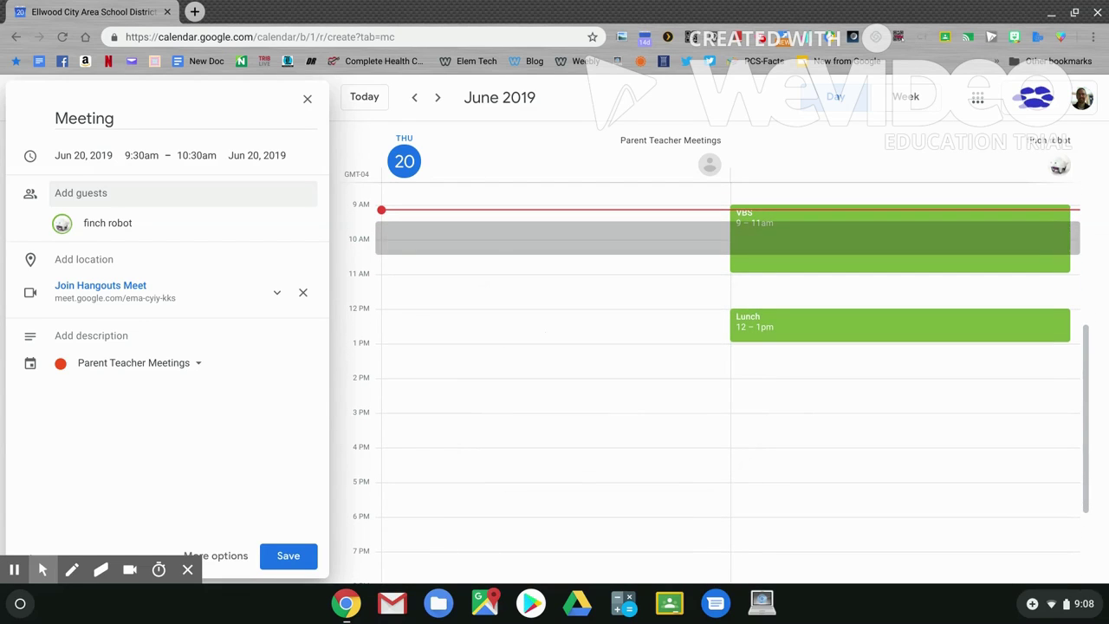
click(787, 392)
drag(787, 386, 787, 411)
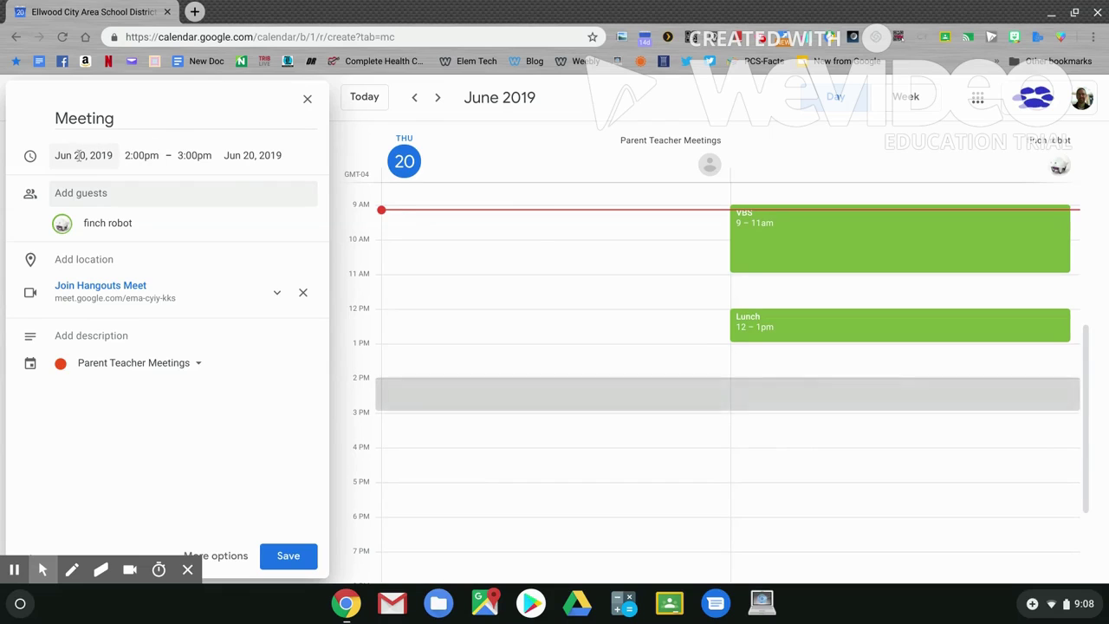
click(142, 157)
click(188, 157)
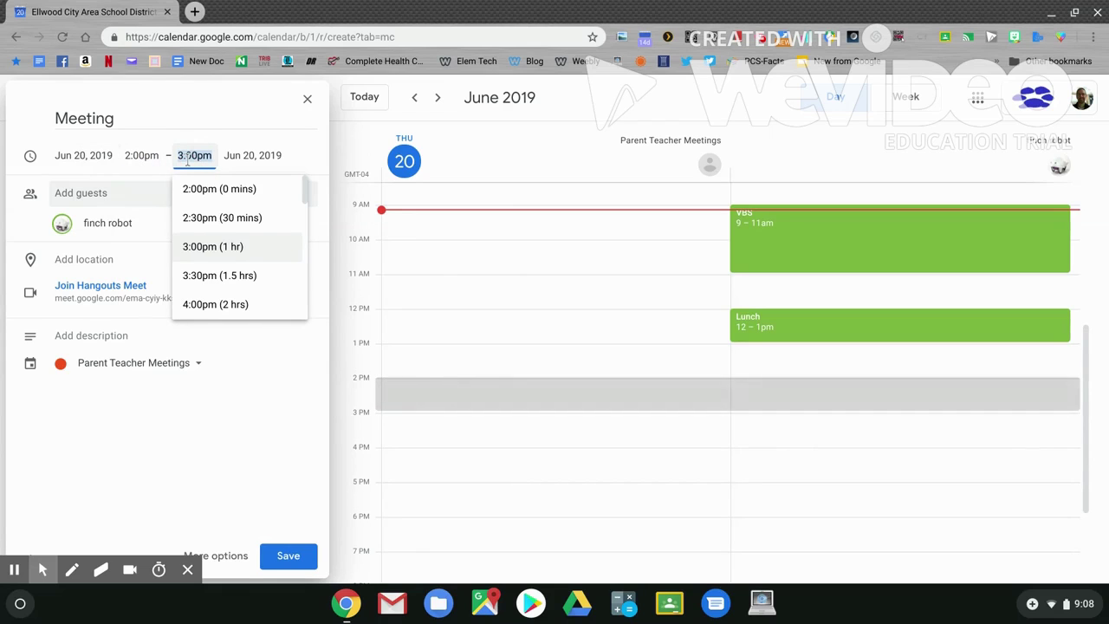
click(243, 156)
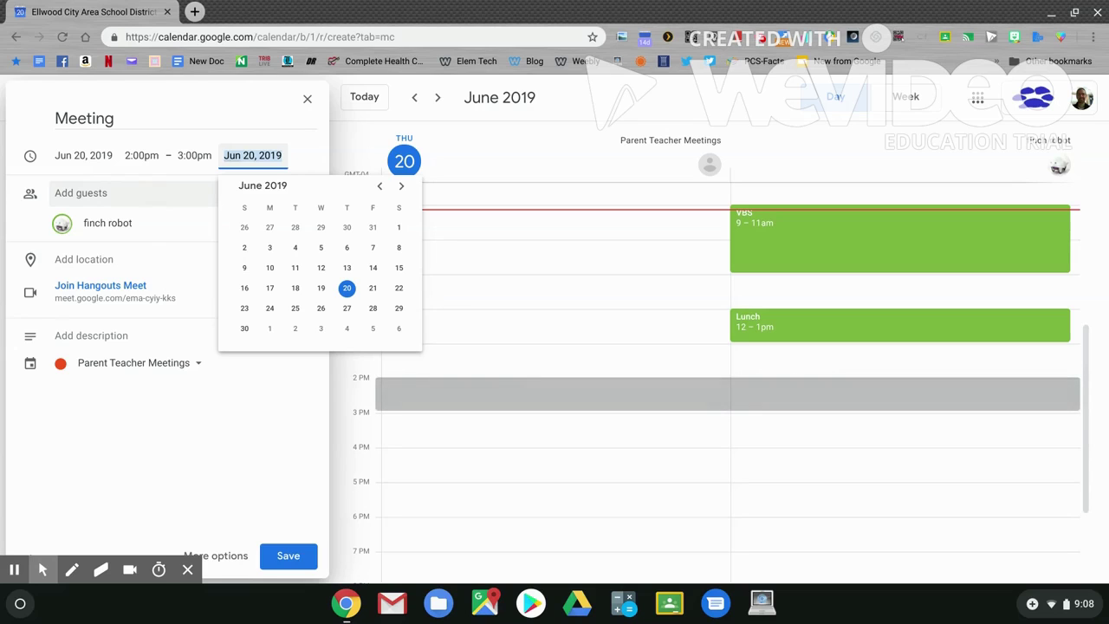
Step: Open the meeting's full event details and set the location to "Hartman Conference Room"
click(211, 556)
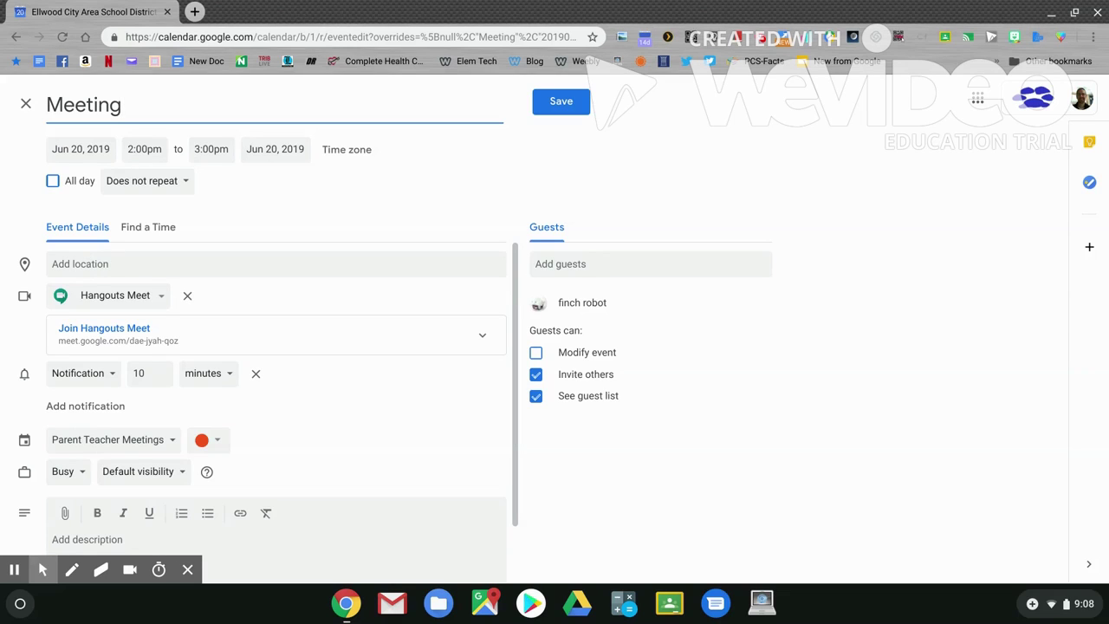
click(102, 266)
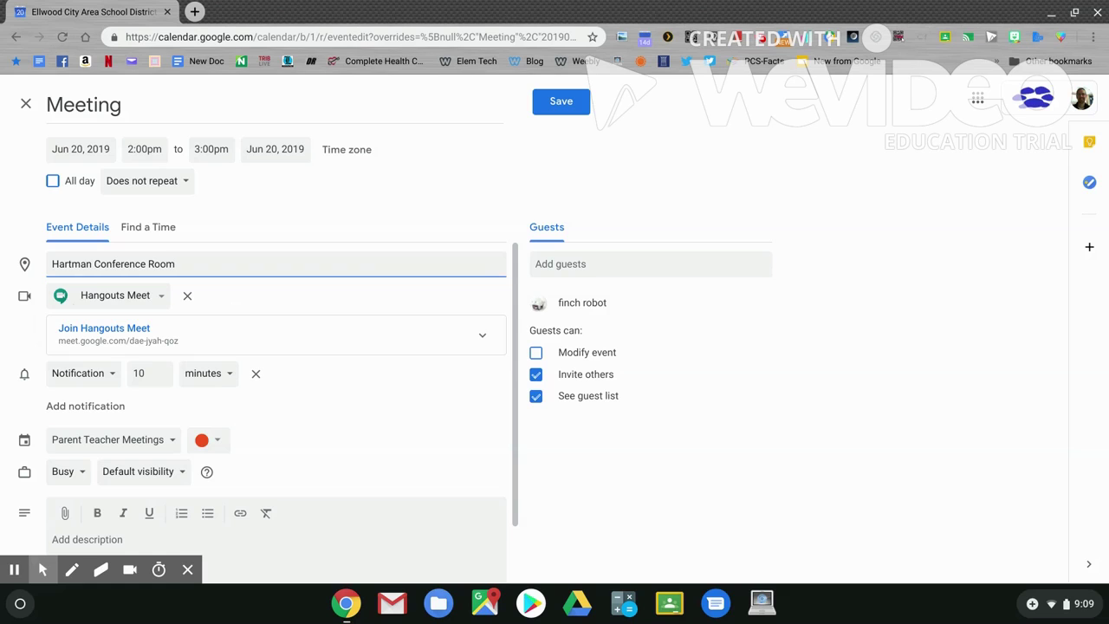
click(162, 296)
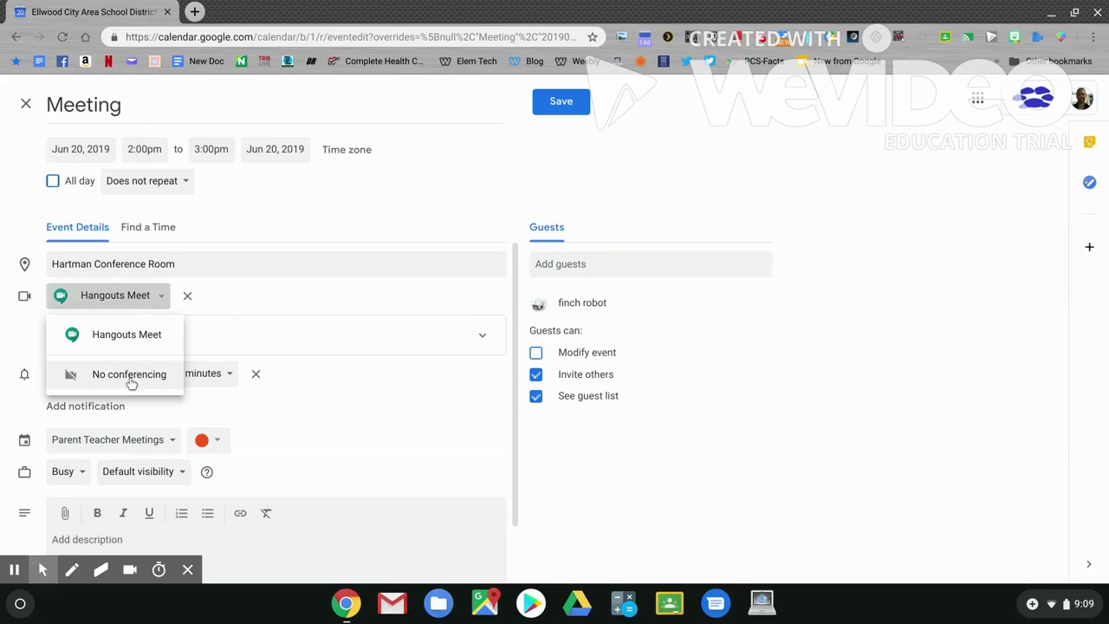
click(232, 304)
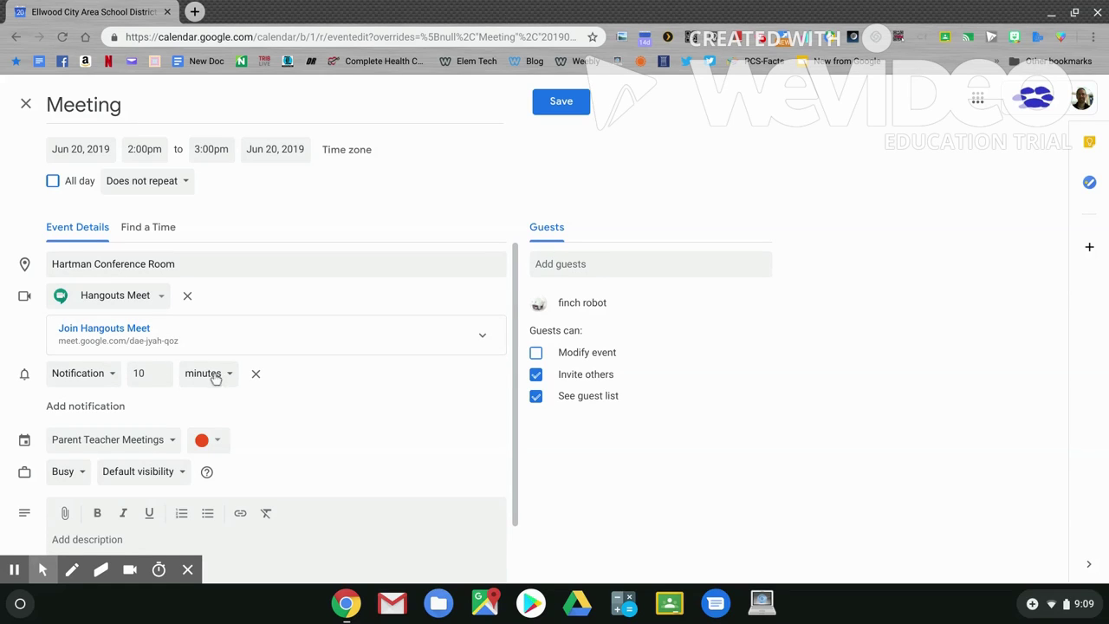
Step: Add a second notification to the meeting and set its type to Email
click(101, 408)
click(101, 408)
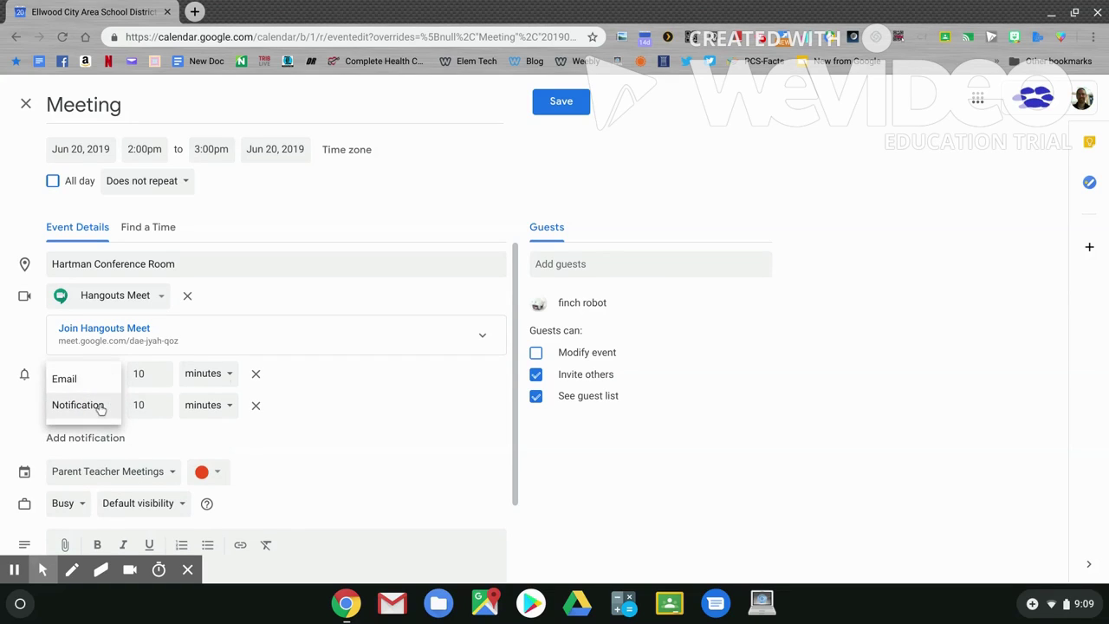
click(92, 382)
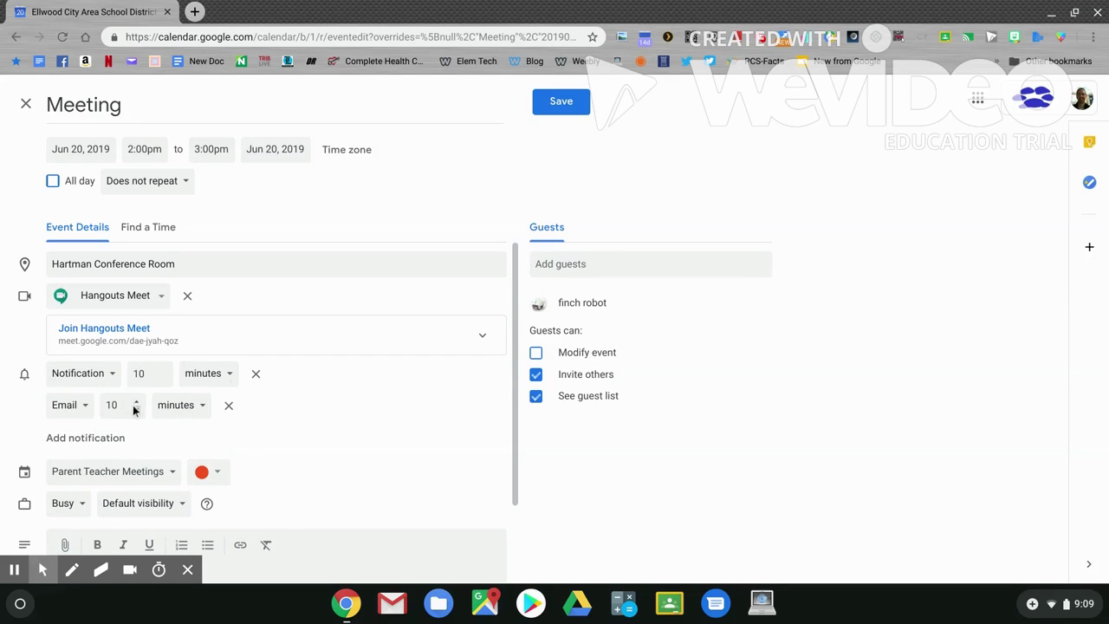
Step: Set the email notification to go out 1 day before the meeting
click(136, 415)
click(137, 414)
click(137, 414)
click(137, 414)
click(137, 414)
click(137, 414)
click(137, 414)
click(137, 414)
click(137, 415)
click(179, 414)
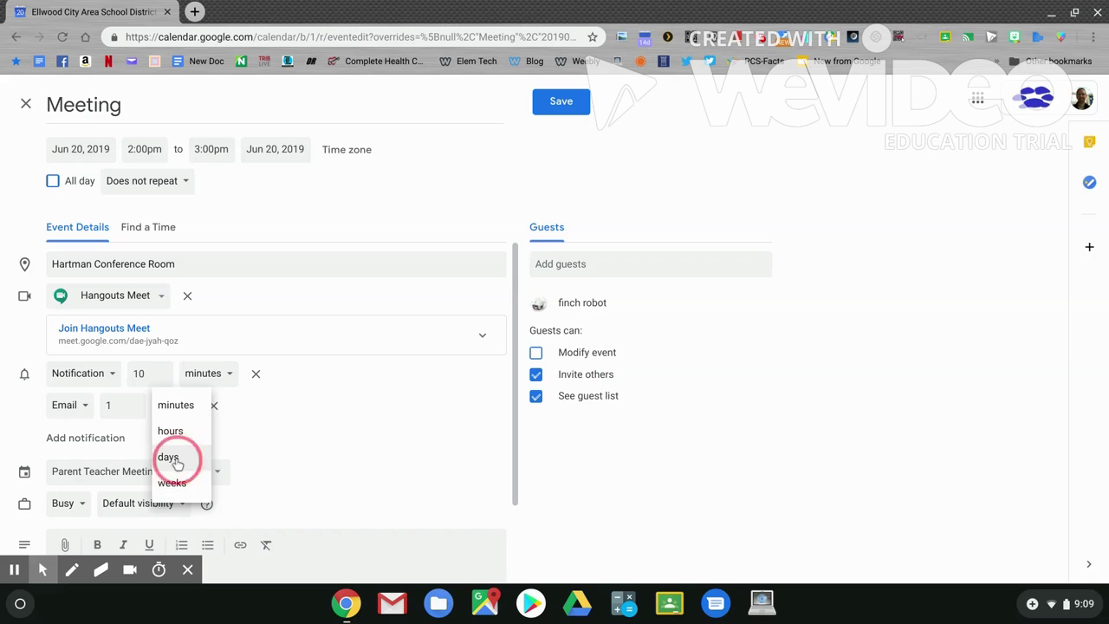
click(171, 458)
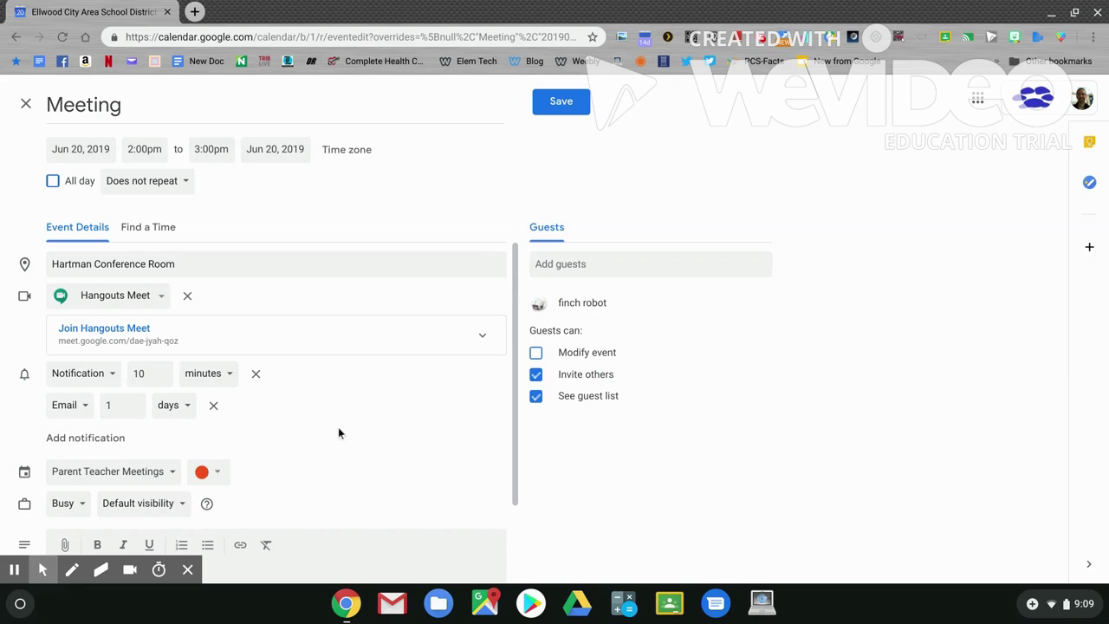
Step: Attach the recent "Meeting agenda with Finch" document from Drive to the event description
scroll(338, 428, down, 2)
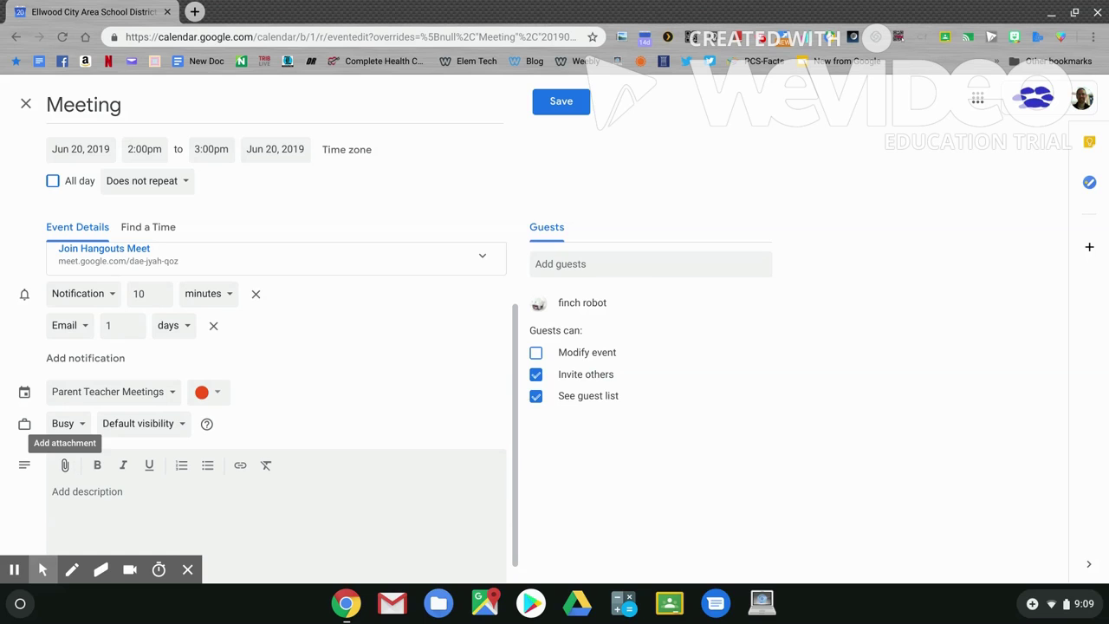
click(64, 465)
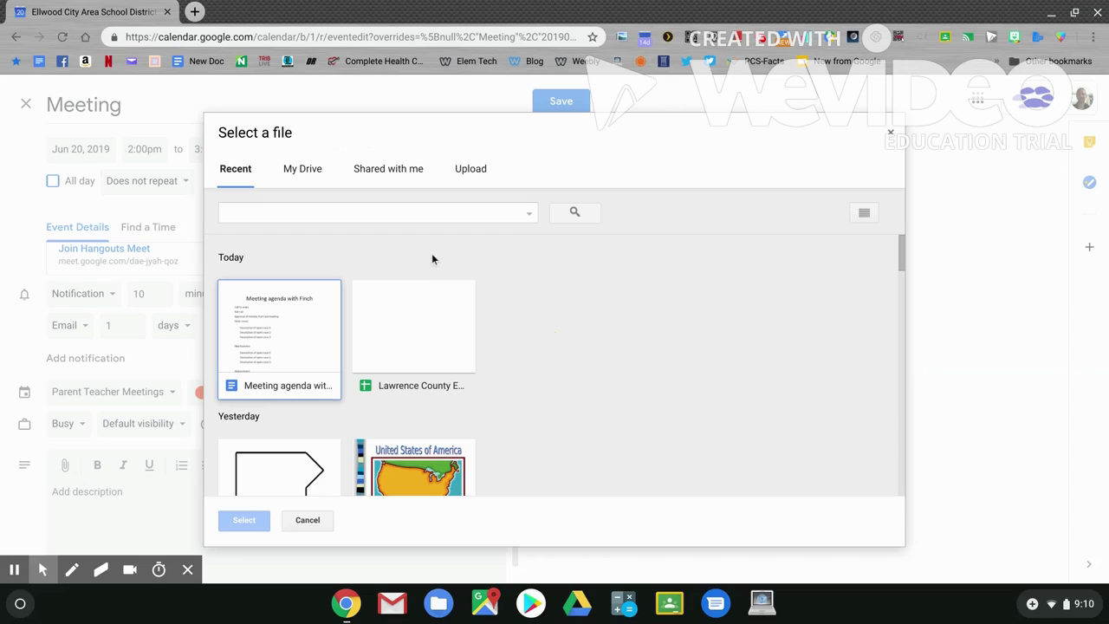
click(260, 343)
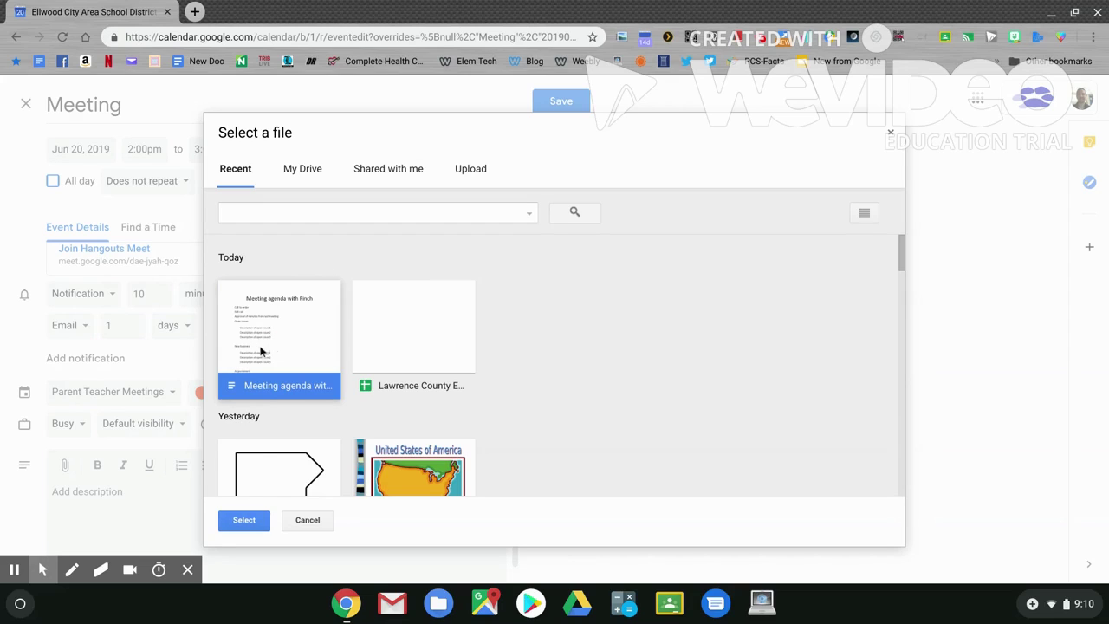
click(245, 521)
Step: Enter the event description "Please review this agenda before the meeting."
scroll(261, 437, down, 1)
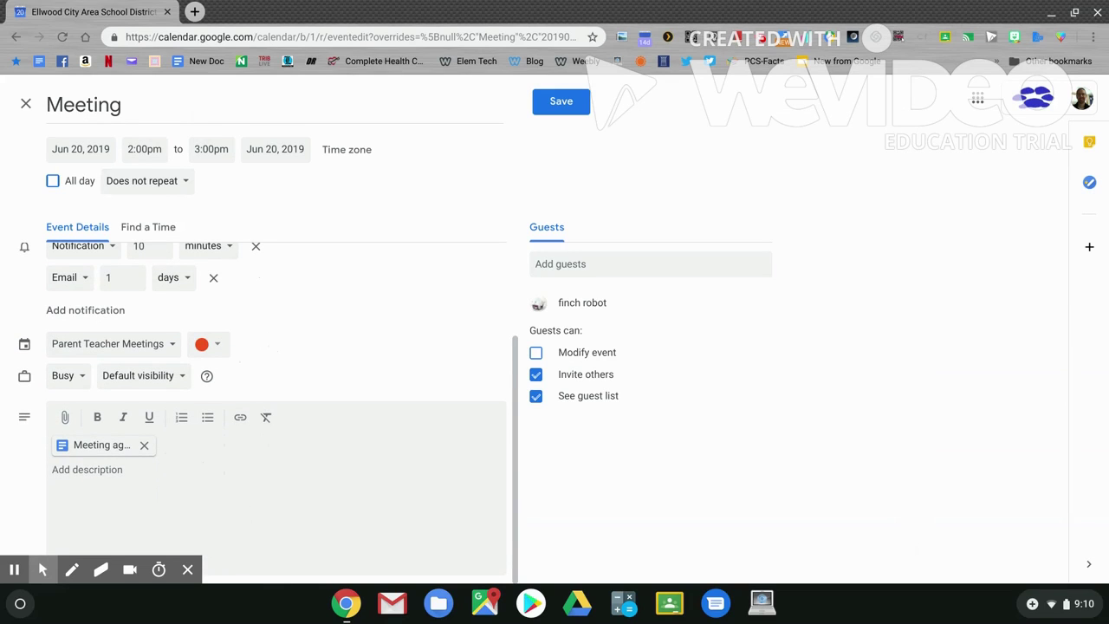
click(115, 472)
text(Please review this agenda before the meeting.)
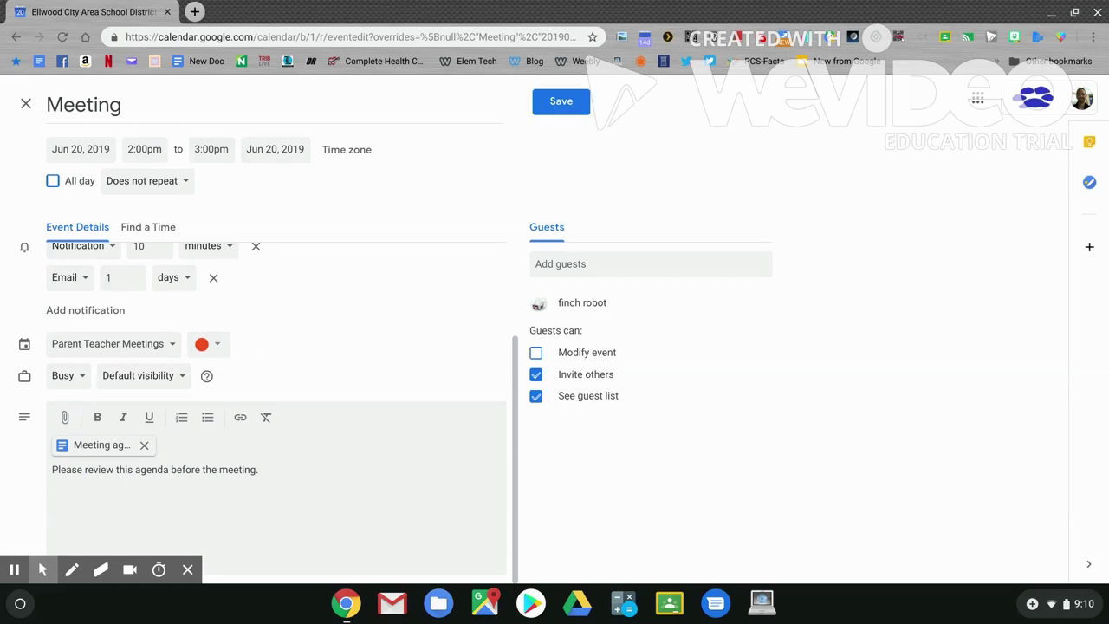
Step: Save the meeting, send the invitation email to the guest, and share the attached file with View access
click(561, 99)
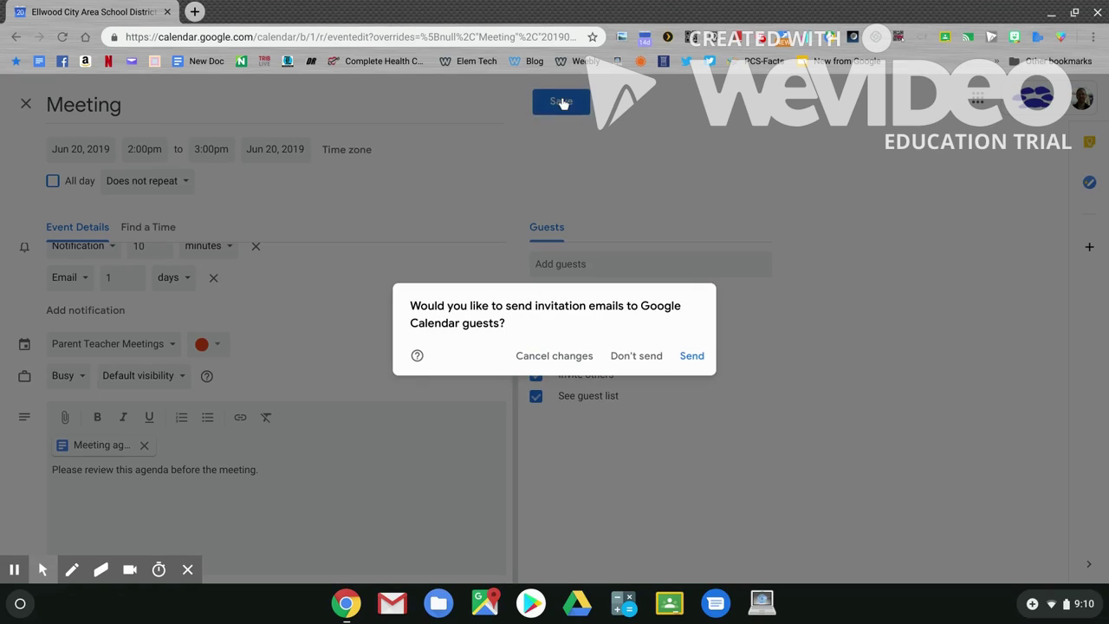
click(692, 356)
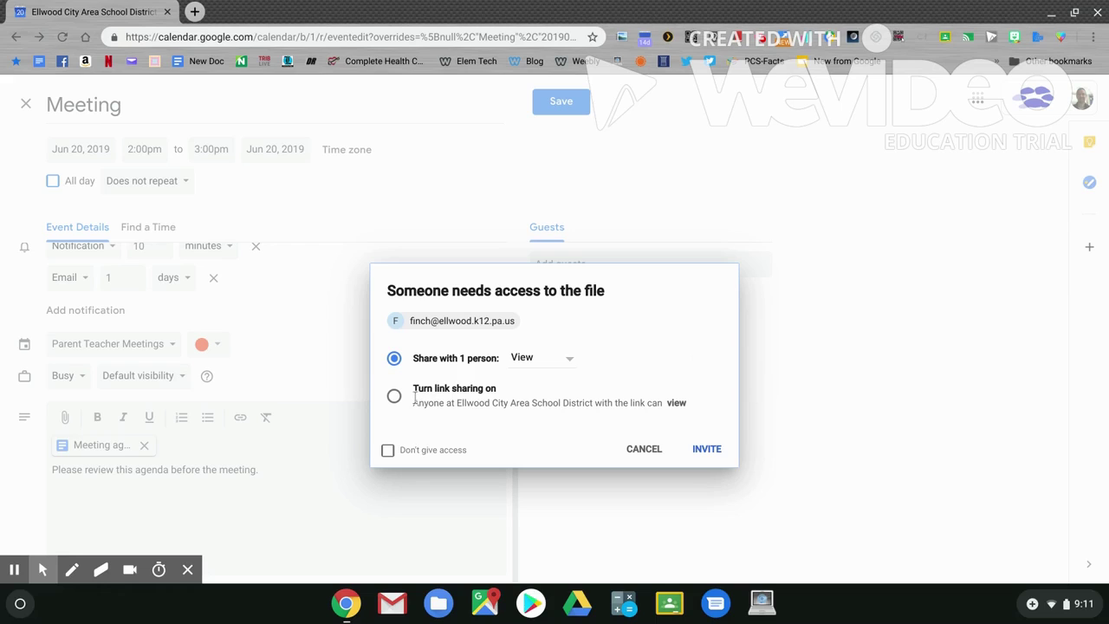
click(706, 448)
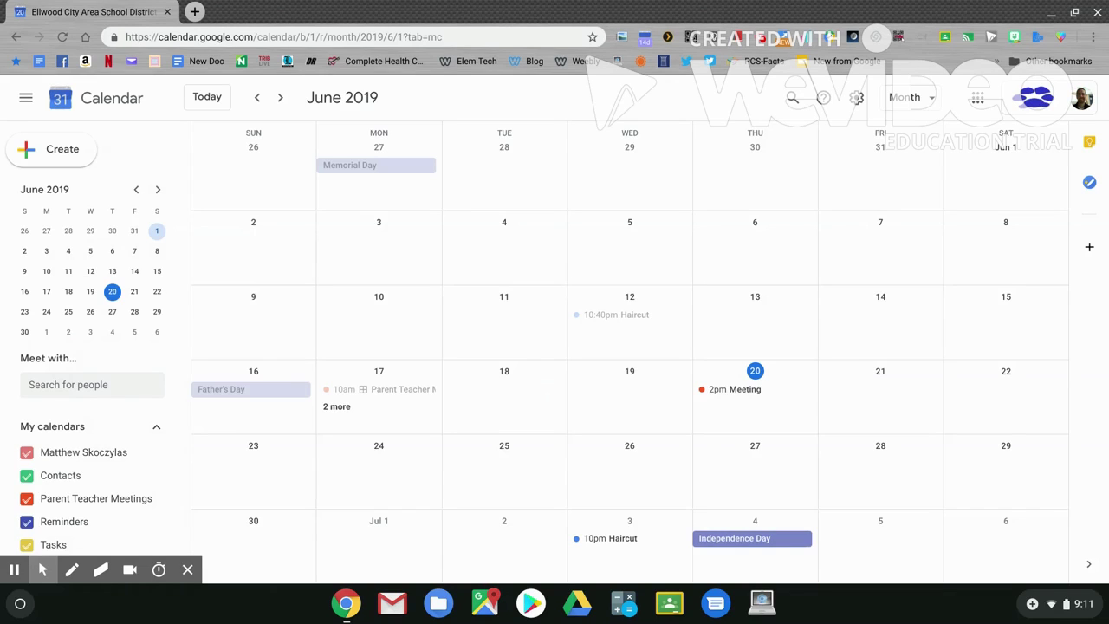
Step: Open the saved Meeting event on June 20 and display its additional options
click(757, 395)
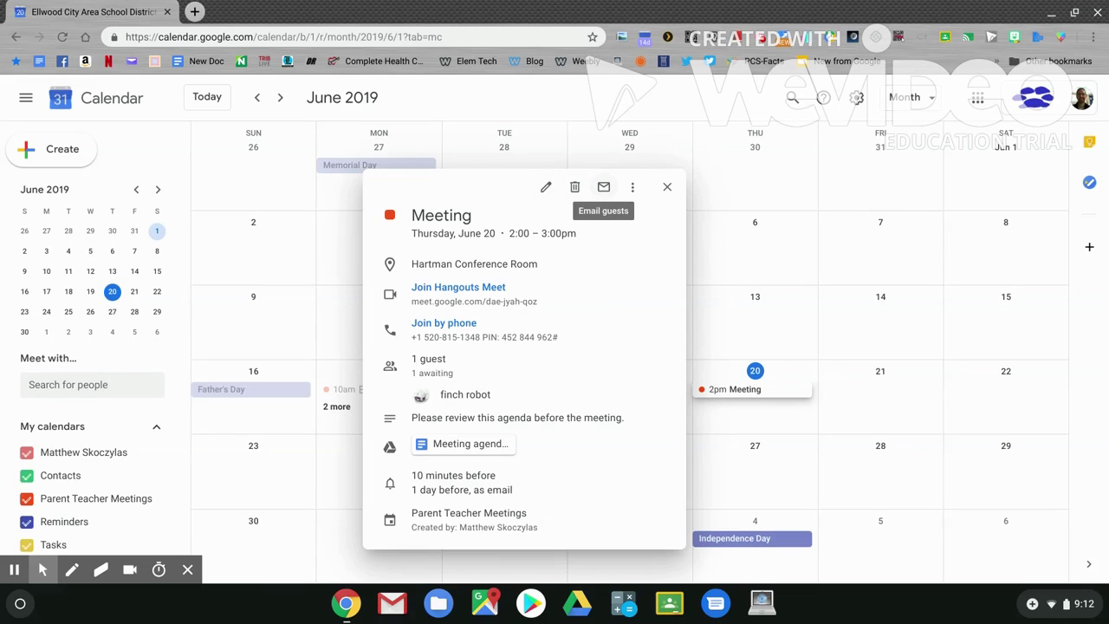
click(632, 191)
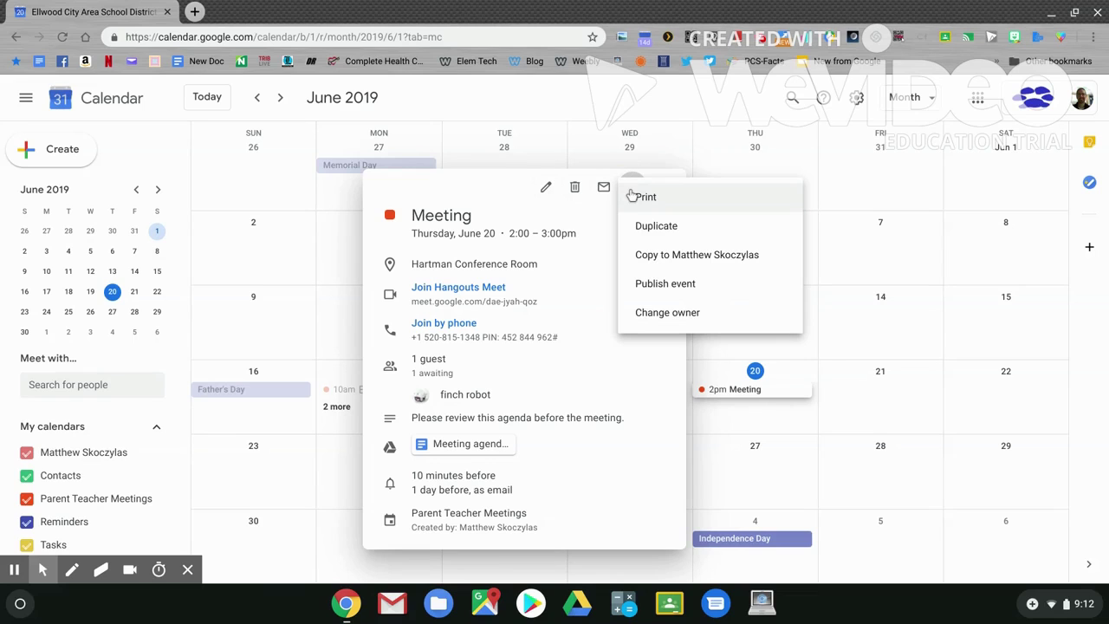